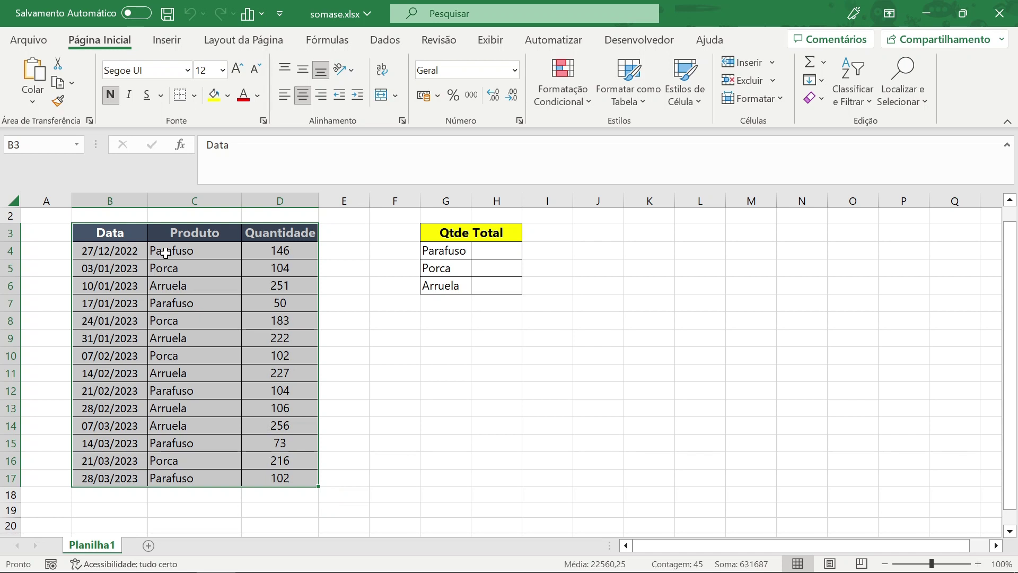
# Step: Look over the date and product entries and the Qtde Total cells for Parafuso, Porca and Arruela
pyautogui.moveTo(165, 253); pyautogui.dragTo(185, 298)
pyautogui.click(123, 252)
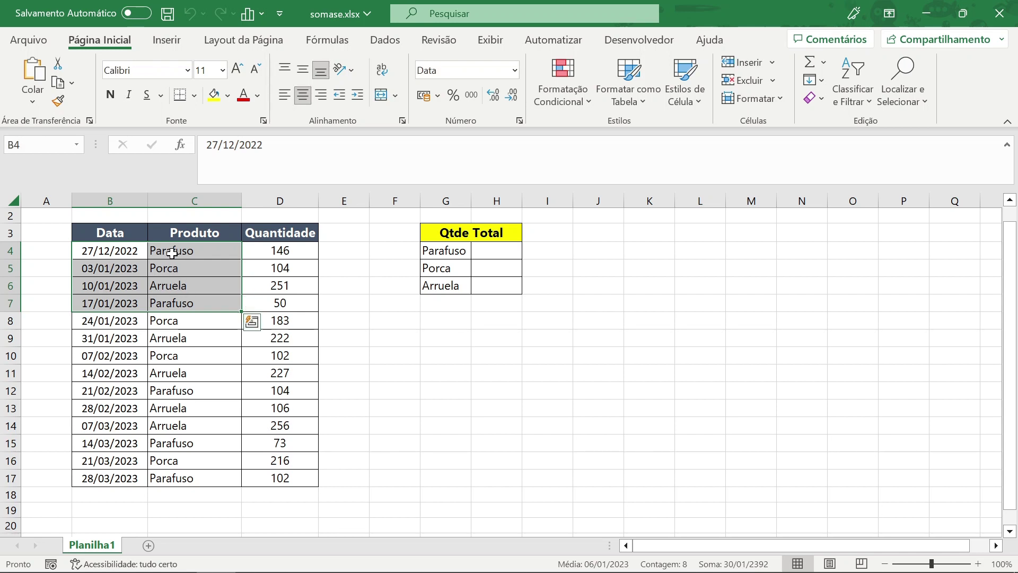
pyautogui.moveTo(175, 254); pyautogui.dragTo(177, 271)
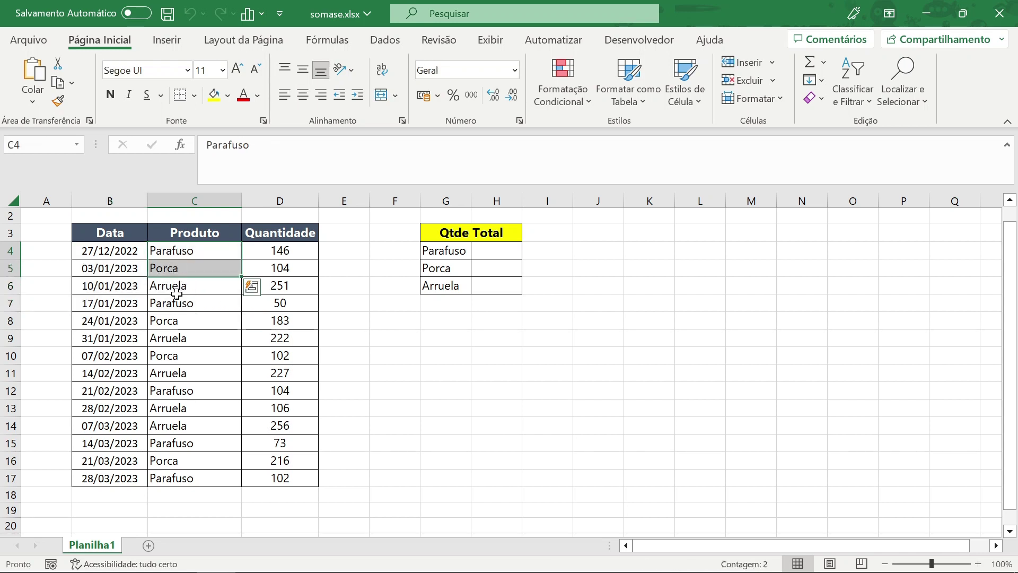
pyautogui.moveTo(192, 334); pyautogui.dragTo(221, 441)
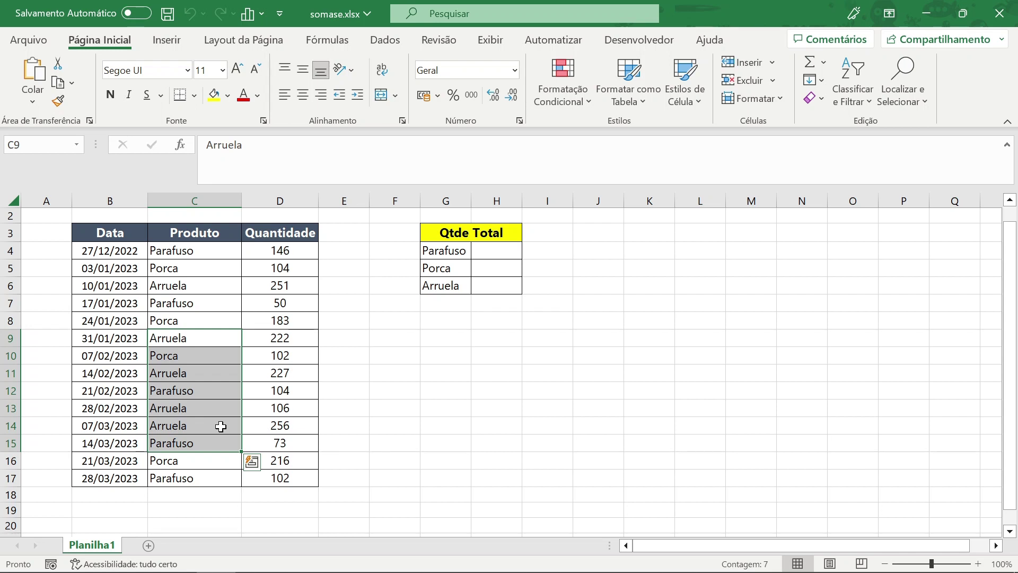
pyautogui.moveTo(432, 232); pyautogui.dragTo(466, 280)
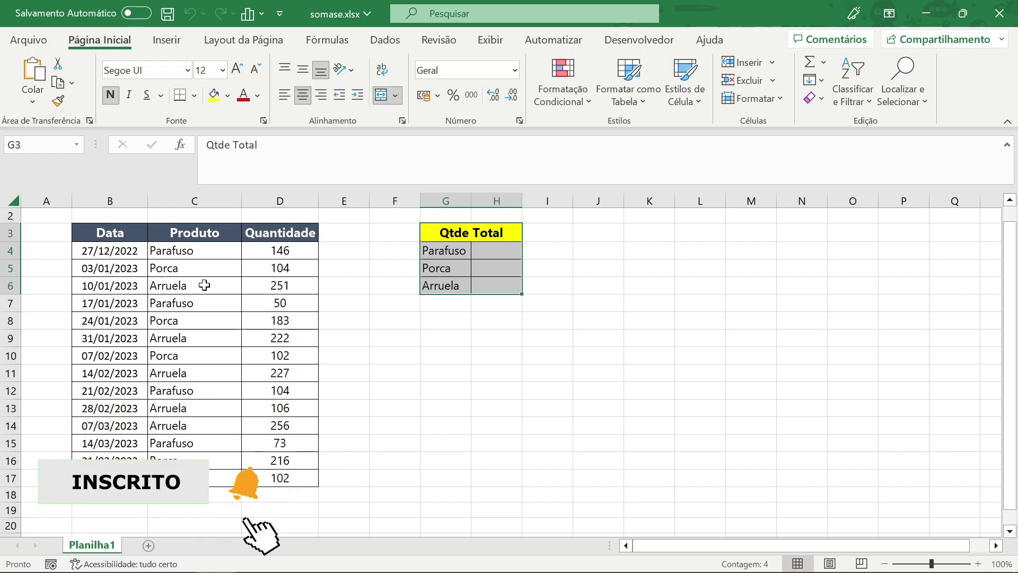
pyautogui.click(200, 251)
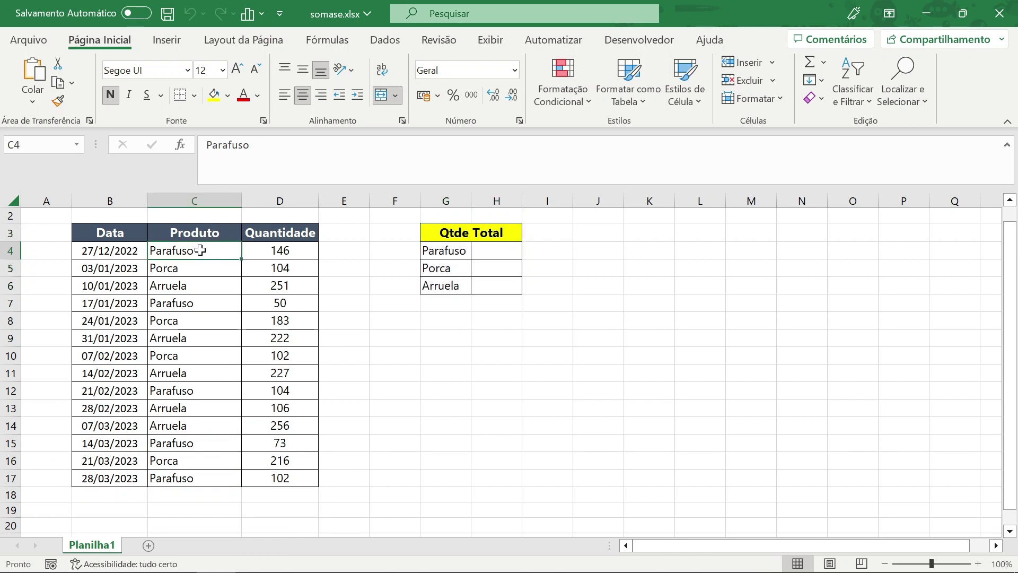
pyautogui.click(475, 252)
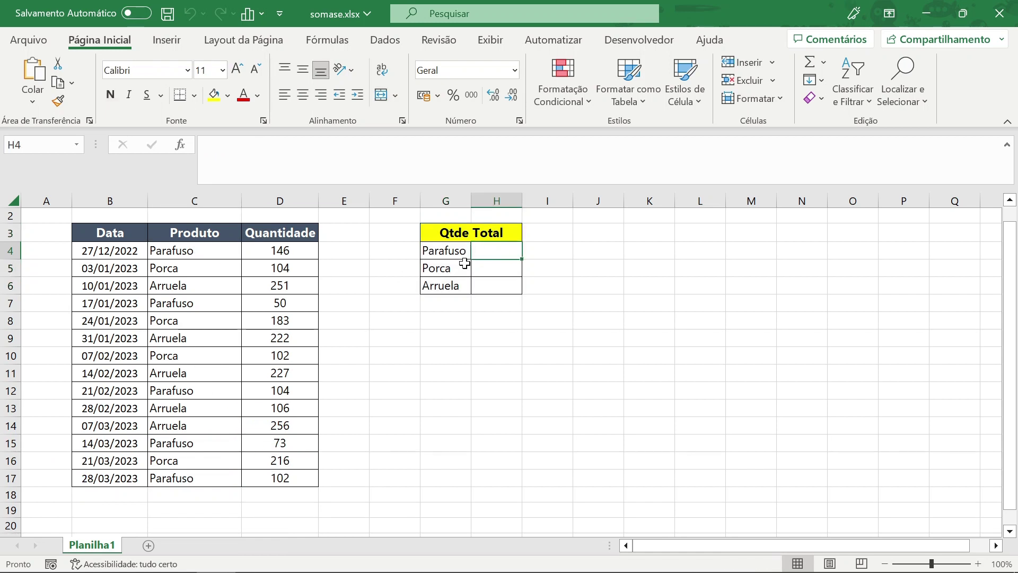
pyautogui.click(481, 270)
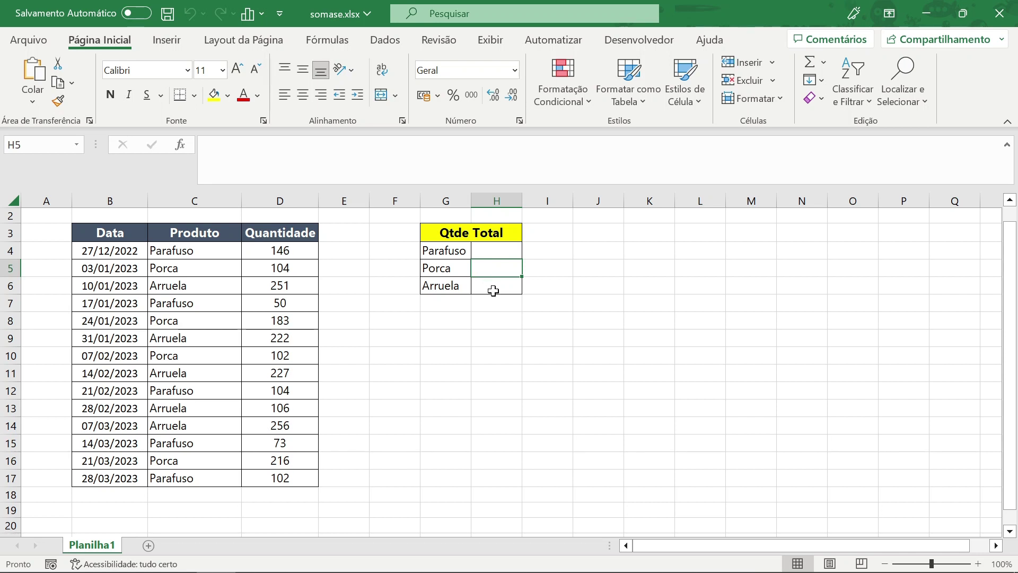
pyautogui.click(493, 291)
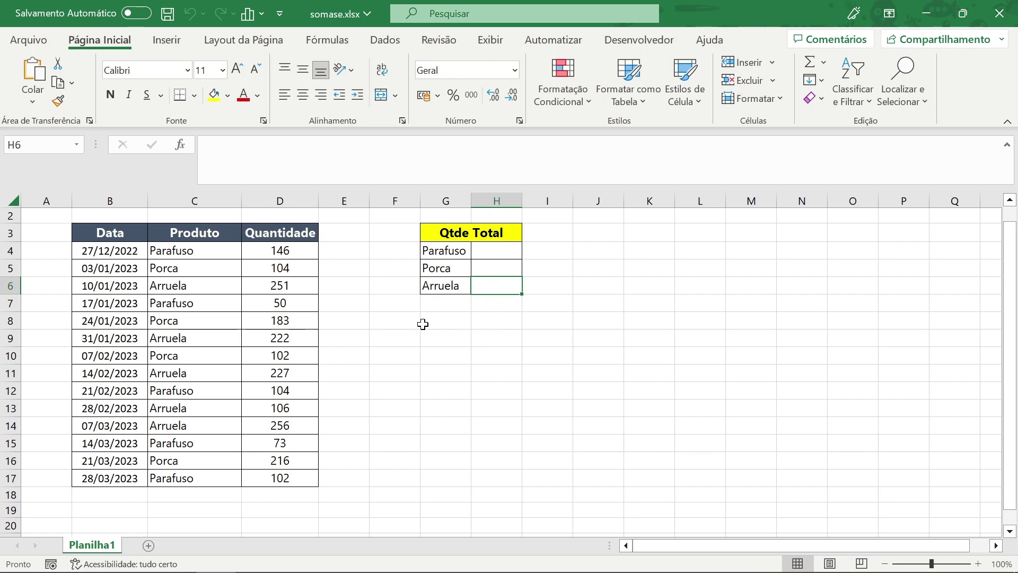
# Step: Start a SOMASE formula in cell H4 for the Parafuso total
pyautogui.click(492, 249)
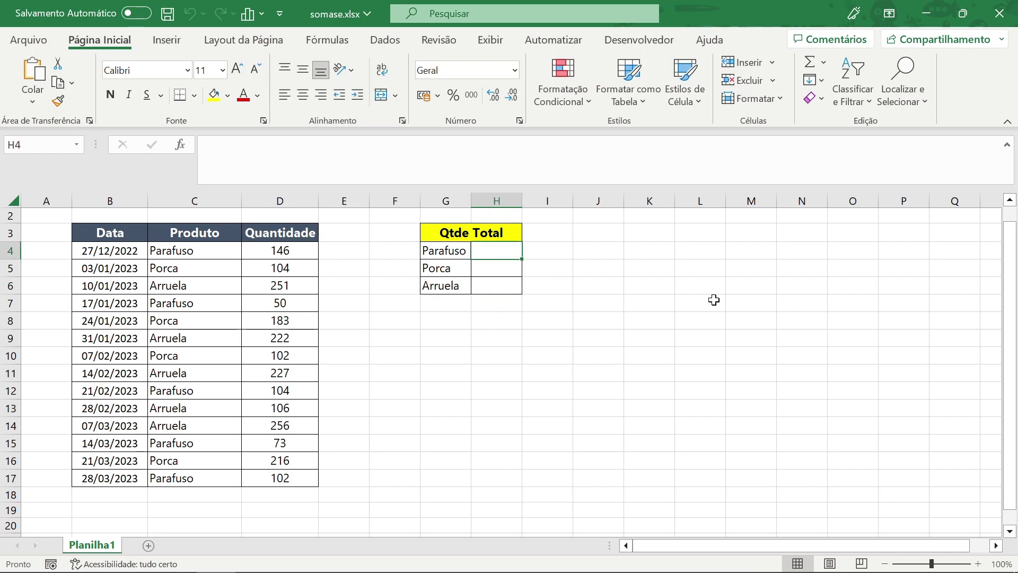
pyautogui.write('=do')
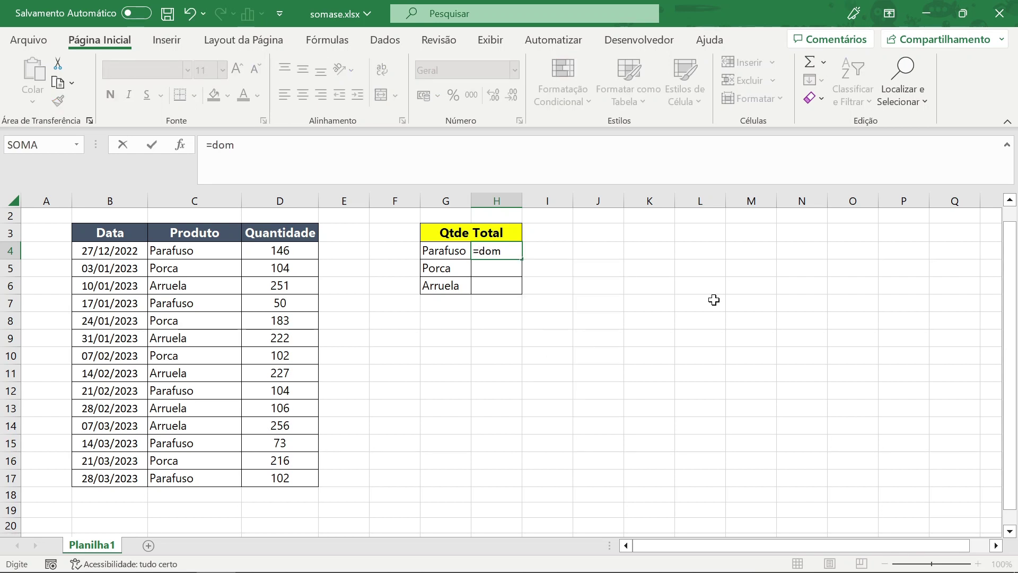
pyautogui.write('m')
pyautogui.press('BackSpace')
pyautogui.press('BackSpace')
pyautogui.press('BackSpace')
pyautogui.write('soma')
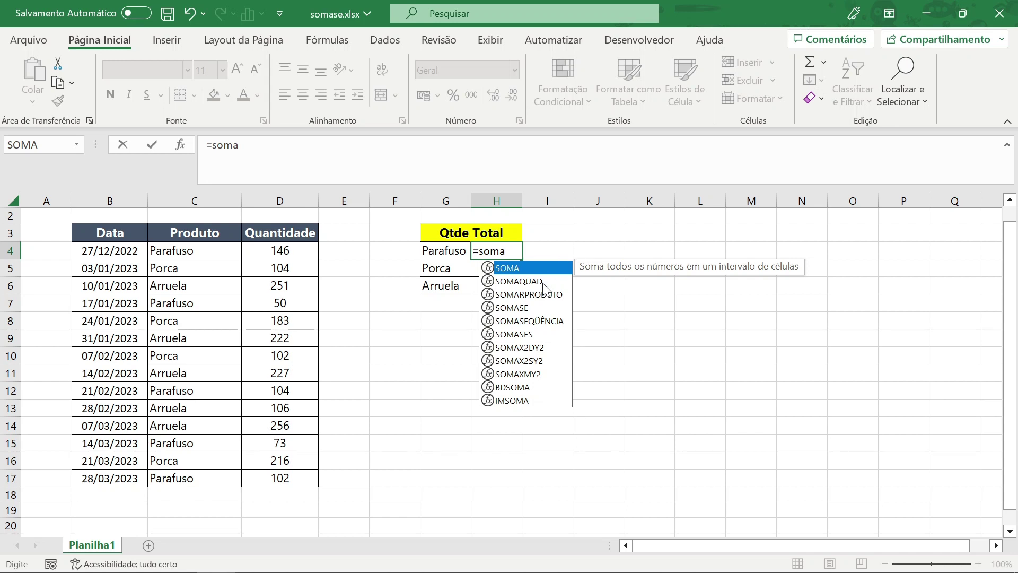
pyautogui.write('se')
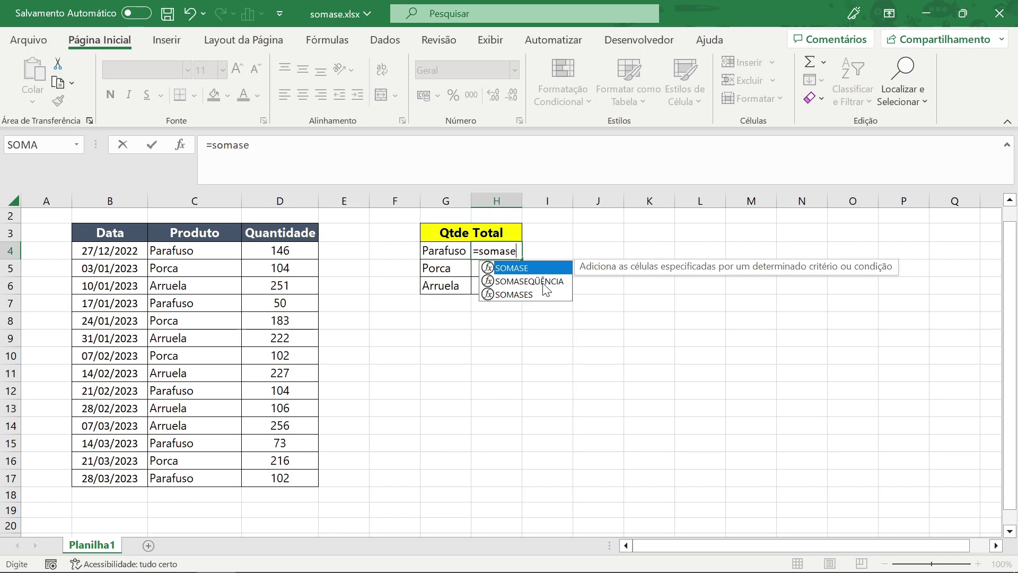
pyautogui.doubleClick(522, 267)
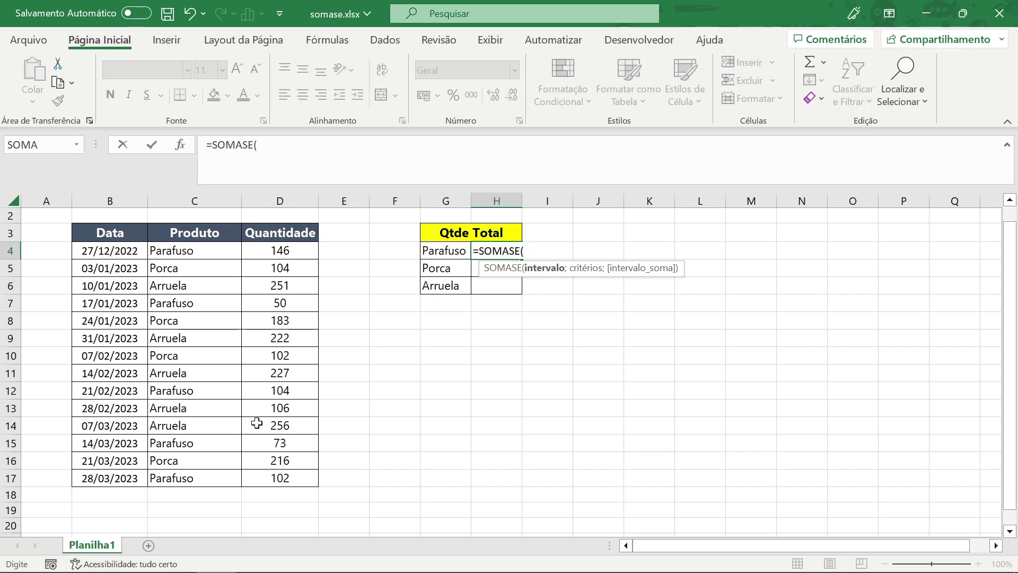
# Step: Set the product range C4:C17 as the formula's interval and cell G4 as its criterion
pyautogui.moveTo(177, 246); pyautogui.dragTo(179, 477)
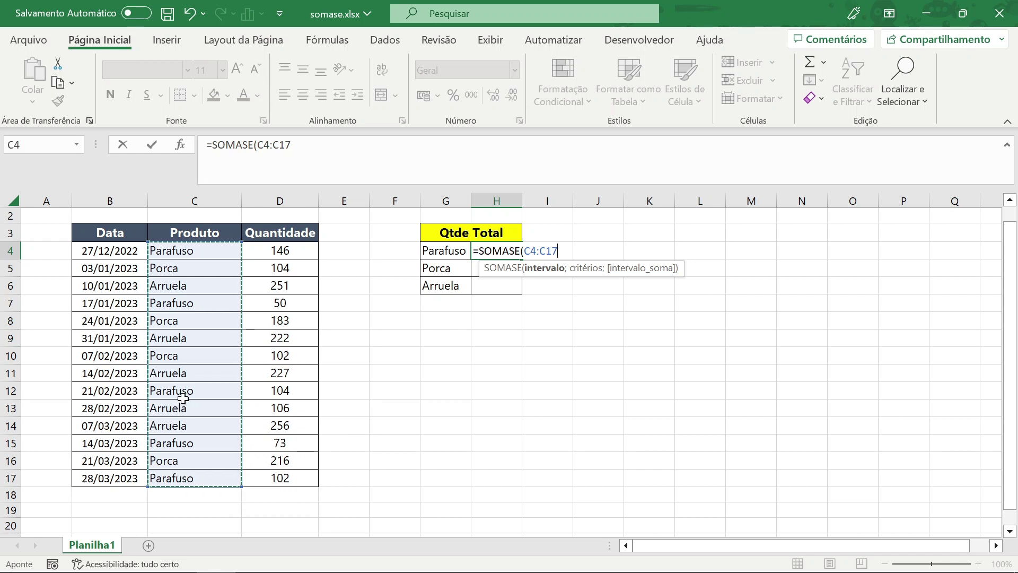
pyautogui.write(';')
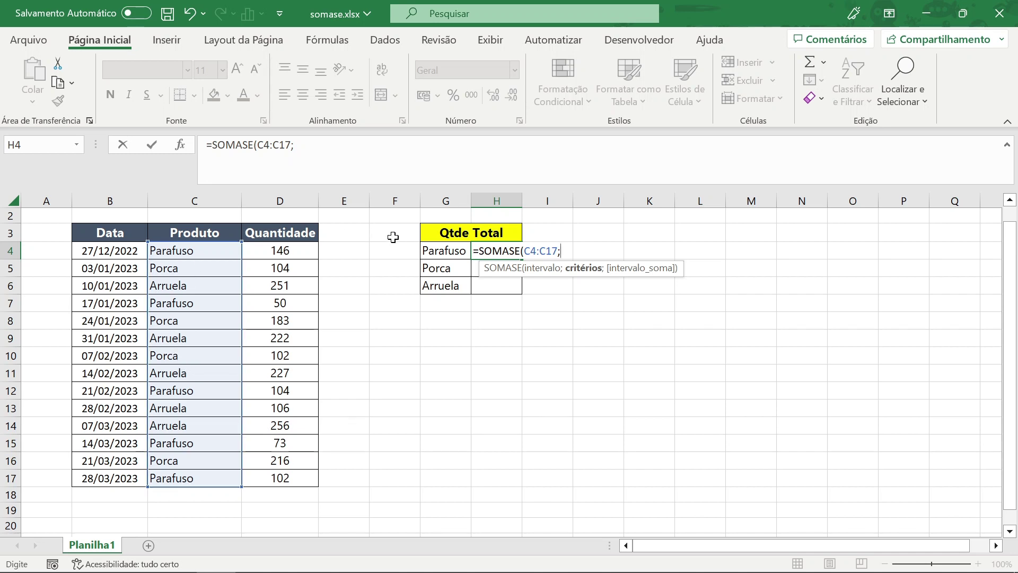
pyautogui.click(436, 251)
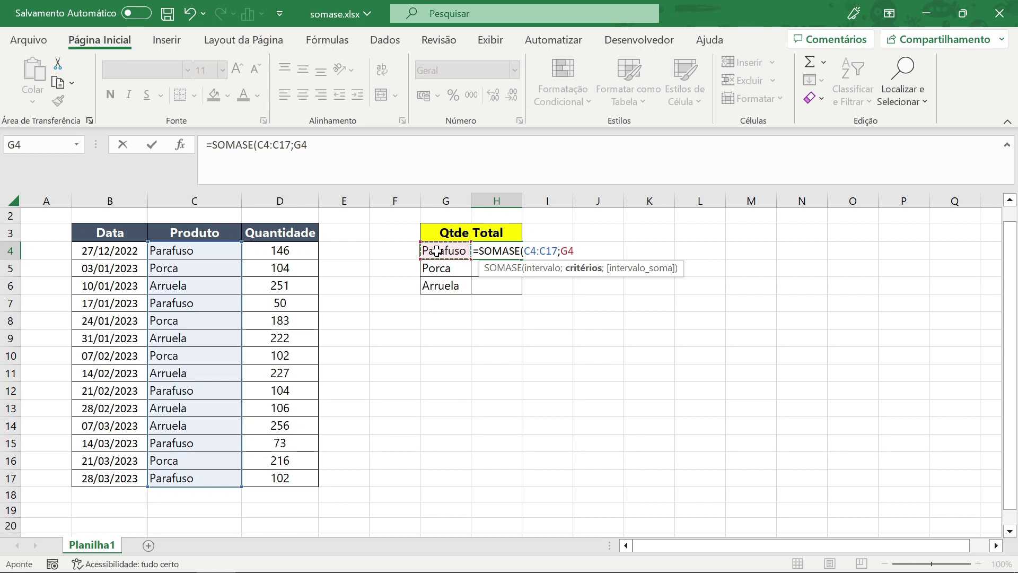
pyautogui.write(';')
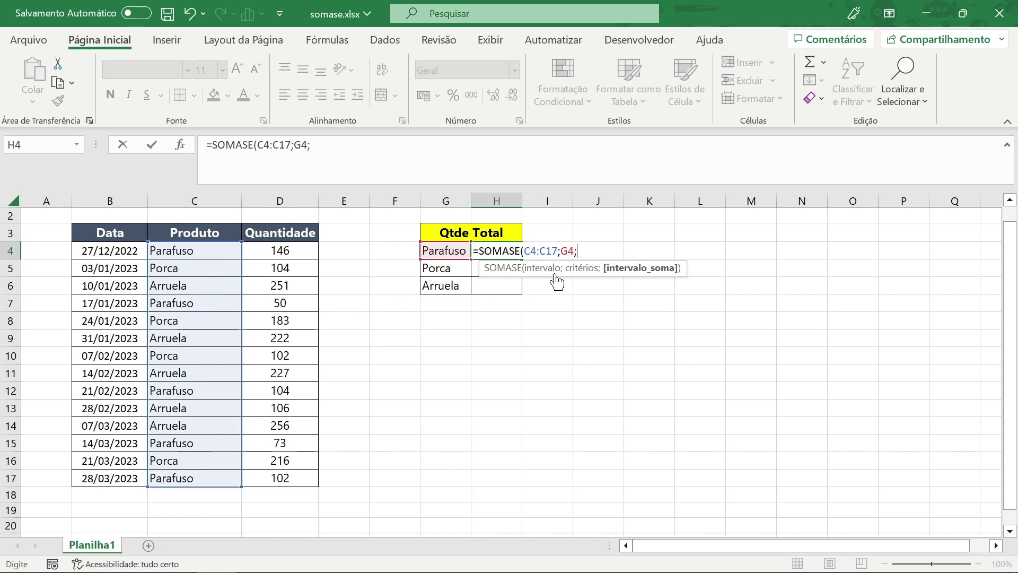
# Step: Set the quantities D4:D17 as the sum range and complete the SOMASE formula in H4
pyautogui.moveTo(287, 253); pyautogui.dragTo(287, 265)
pyautogui.moveTo(288, 268); pyautogui.dragTo(313, 388)
pyautogui.click(313, 388)
pyautogui.click(282, 524)
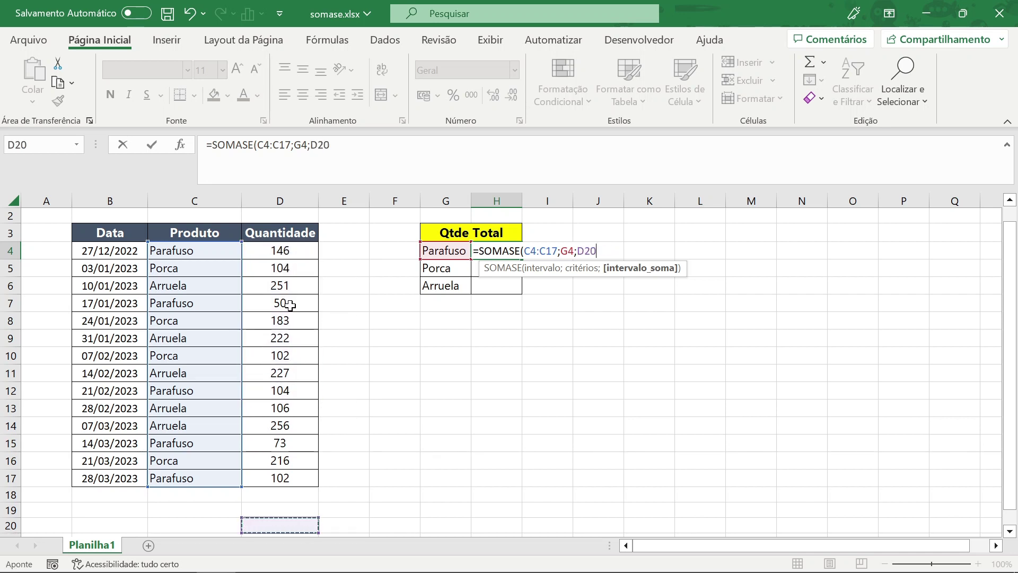
pyautogui.moveTo(275, 255); pyautogui.dragTo(278, 443)
pyautogui.moveTo(276, 252); pyautogui.dragTo(270, 483)
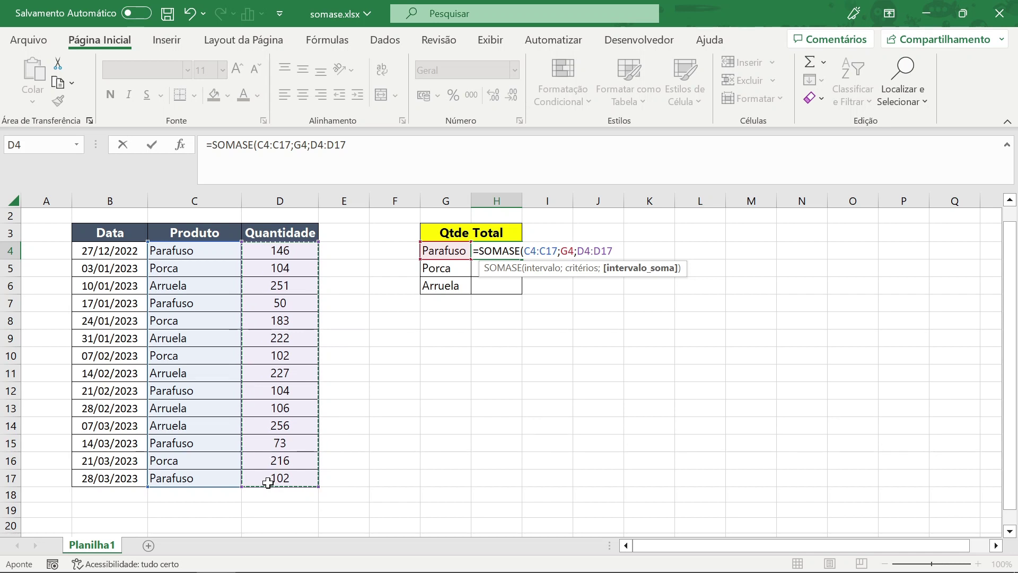
pyautogui.write(')')
pyautogui.press('Return')
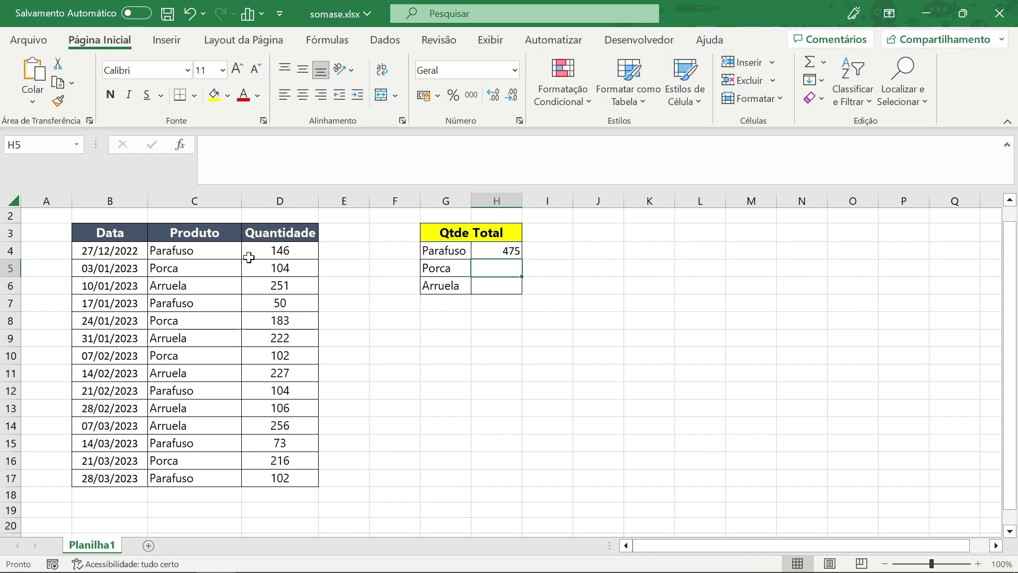
# Step: Fill the SOMASE formula from H4 down to H6 for Porca and Arruela
pyautogui.click(225, 254)
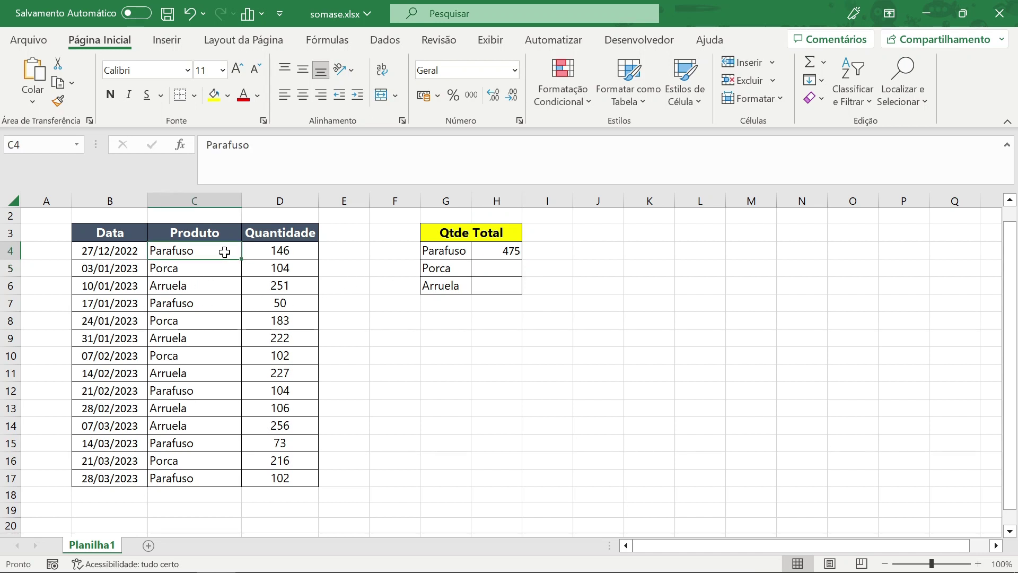
pyautogui.click(494, 252)
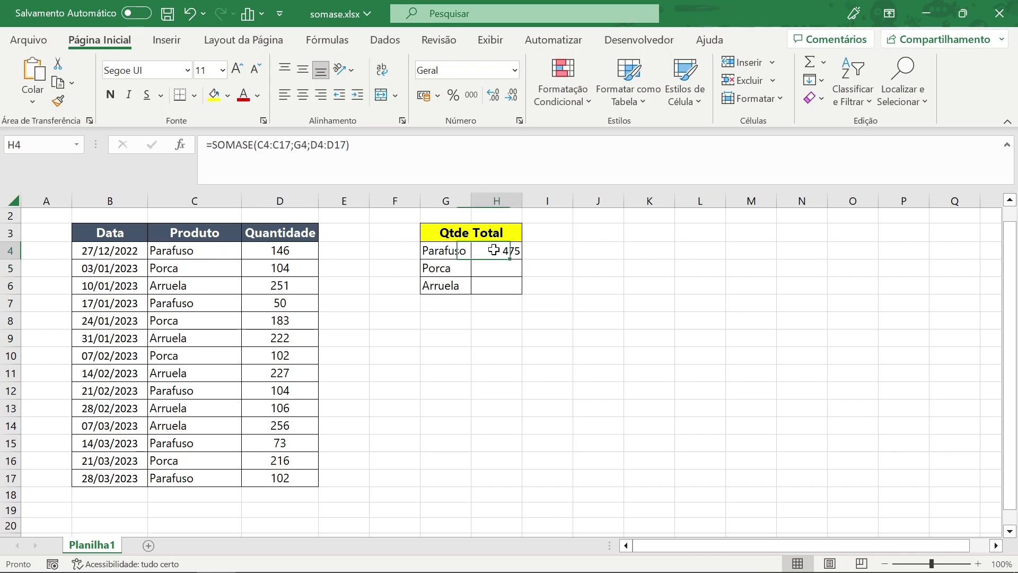
pyautogui.moveTo(522, 262); pyautogui.dragTo(524, 293)
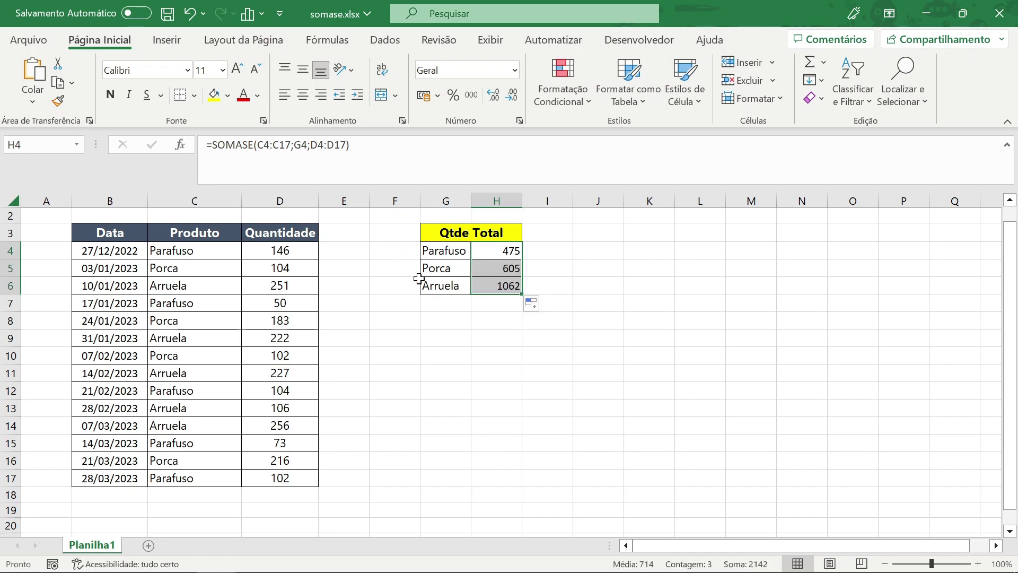
pyautogui.click(436, 265)
pyautogui.click(450, 286)
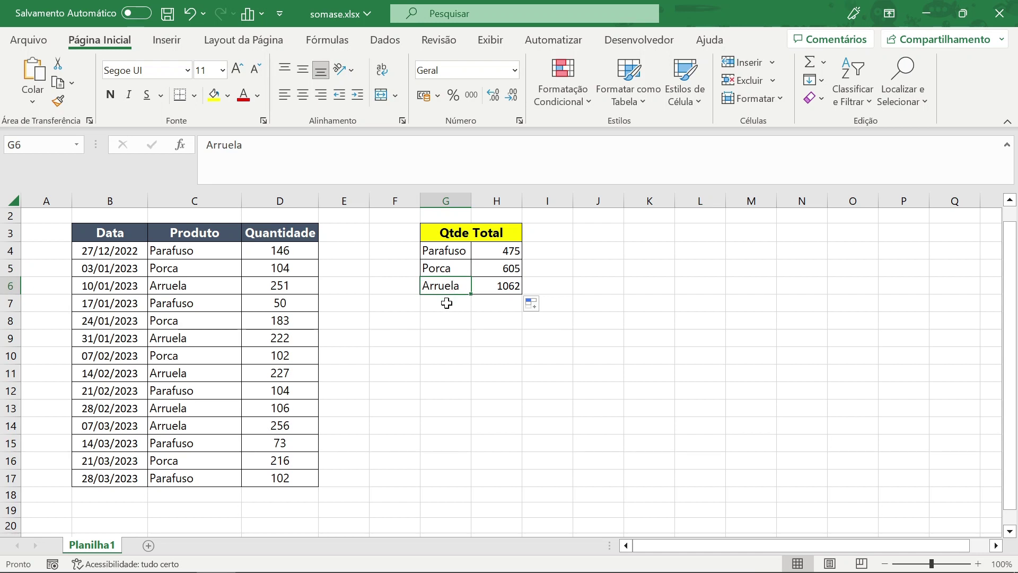
# Step: Examine which ranges and criterion cells the SOMASE formulas in H4, H5 and H6 refer to
pyautogui.click(507, 248)
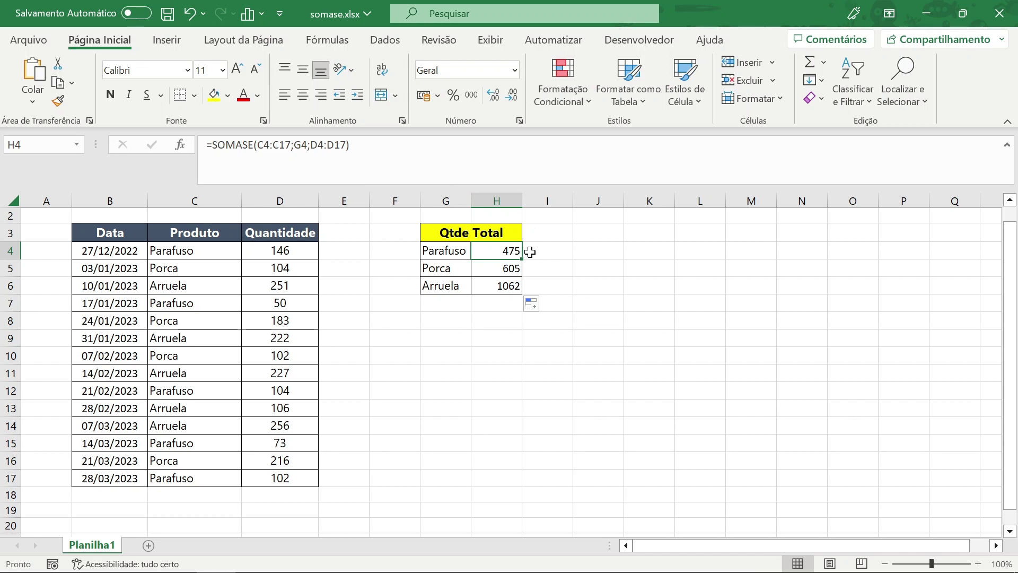
pyautogui.click(413, 146)
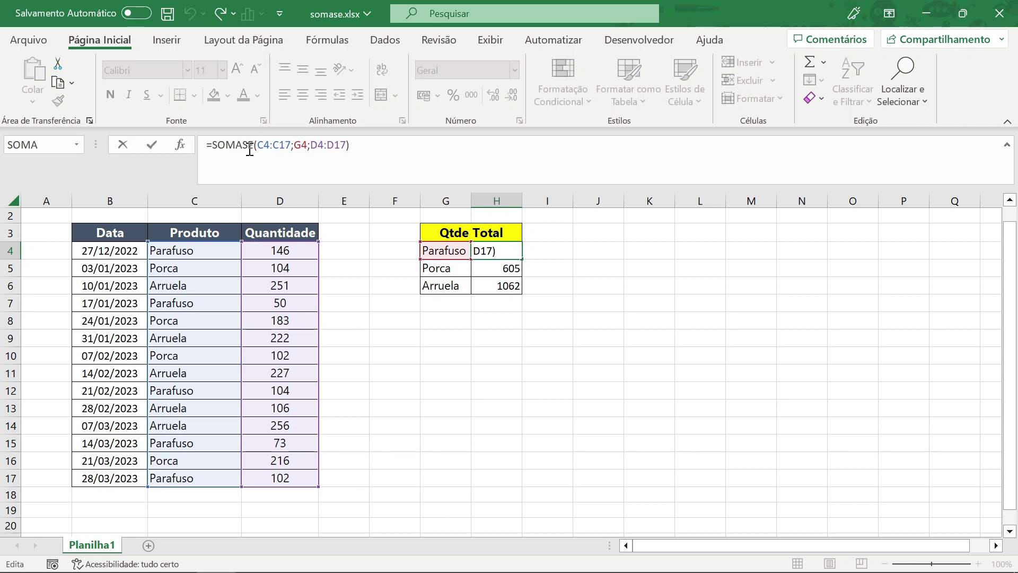
pyautogui.hotkey('ctrl', 'Return')
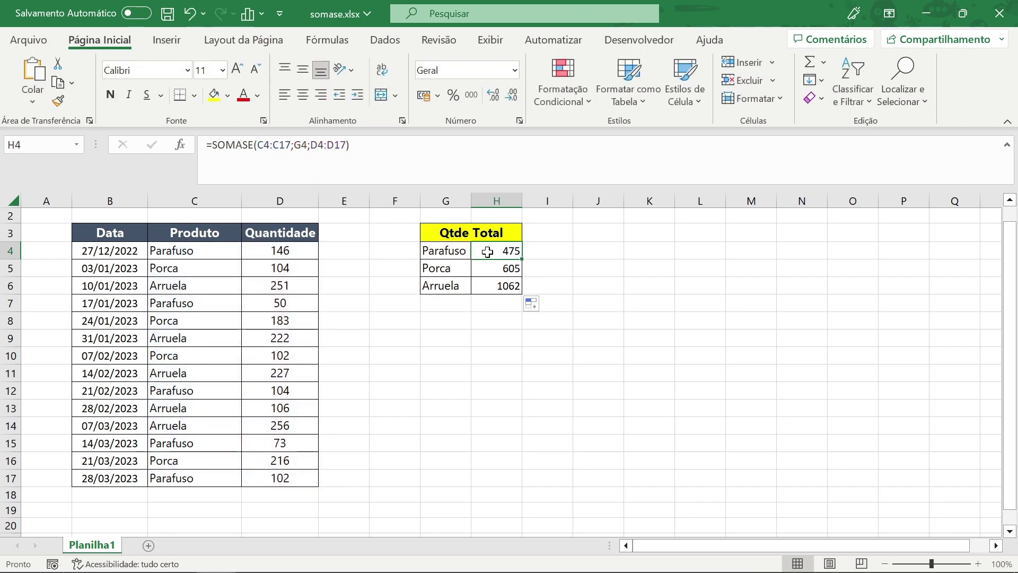
pyautogui.doubleClick(487, 251)
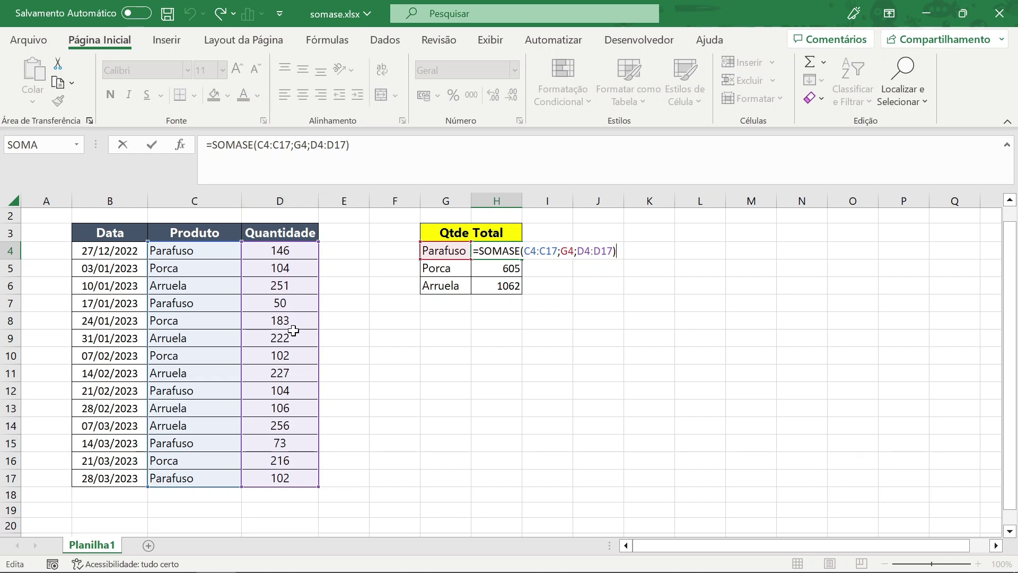
pyautogui.hotkey('ctrl', 'Return')
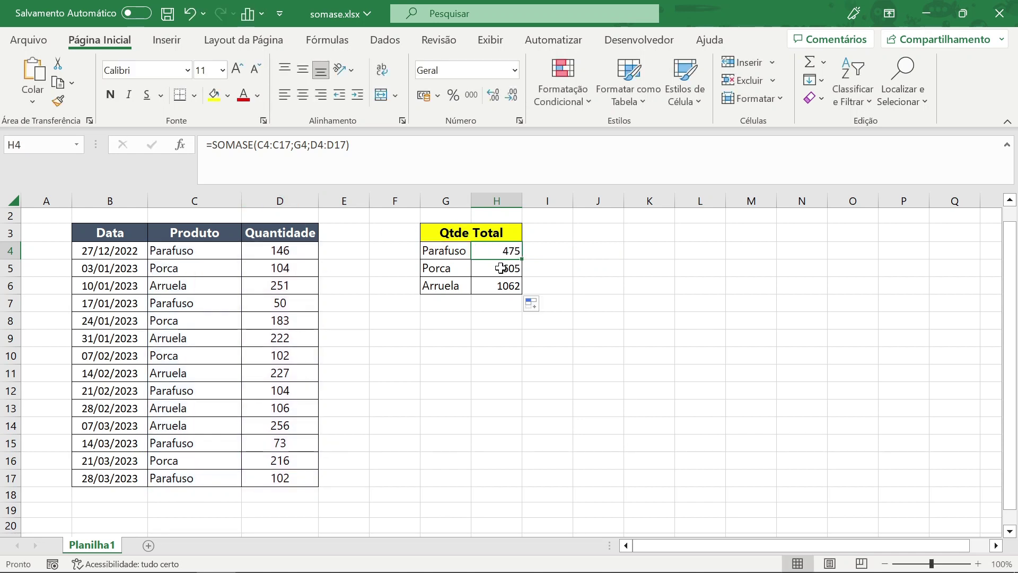
pyautogui.click(501, 267)
pyautogui.click(391, 141)
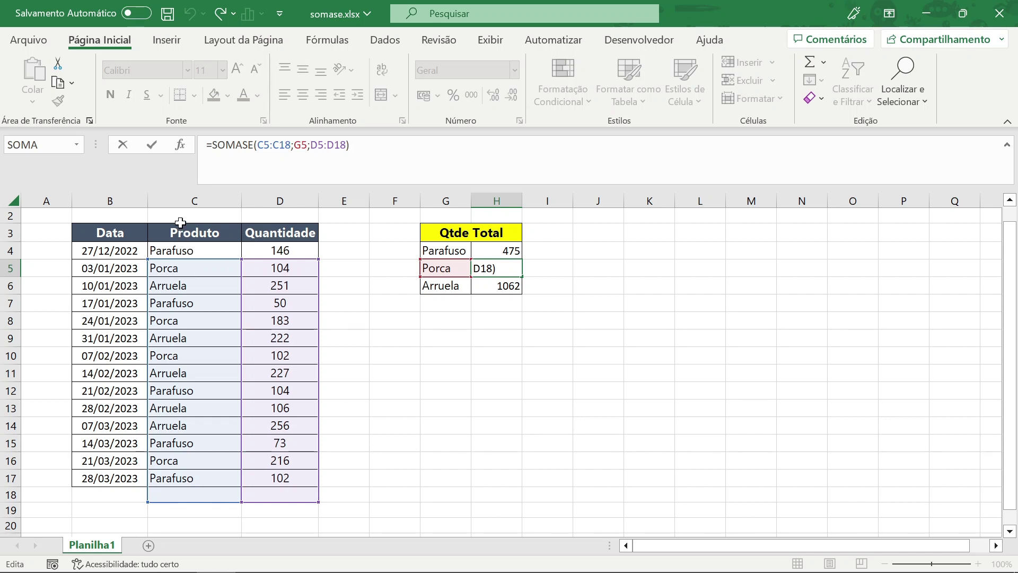
pyautogui.hotkey('ctrl', 'Return')
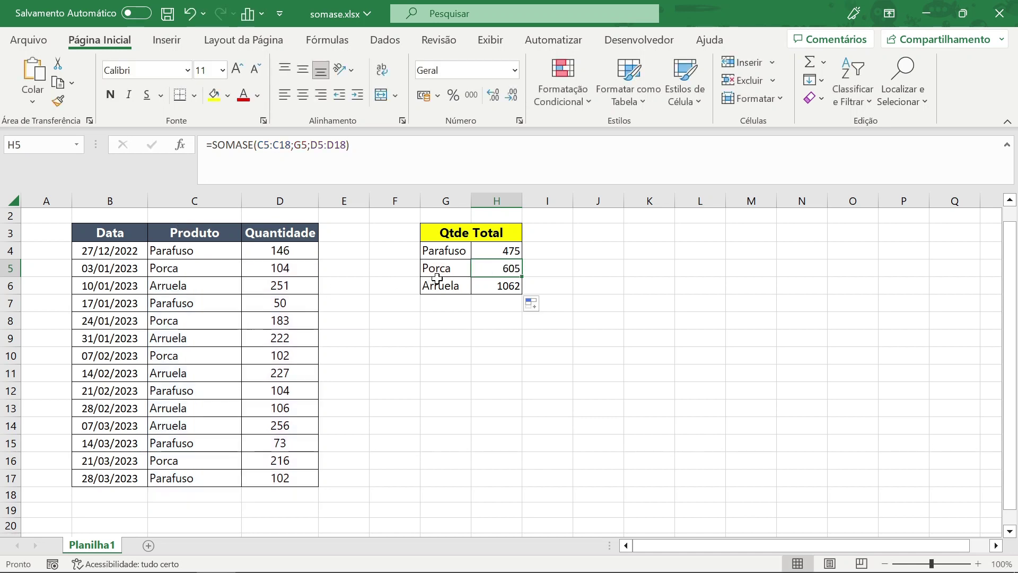
pyautogui.click(492, 286)
pyautogui.click(395, 141)
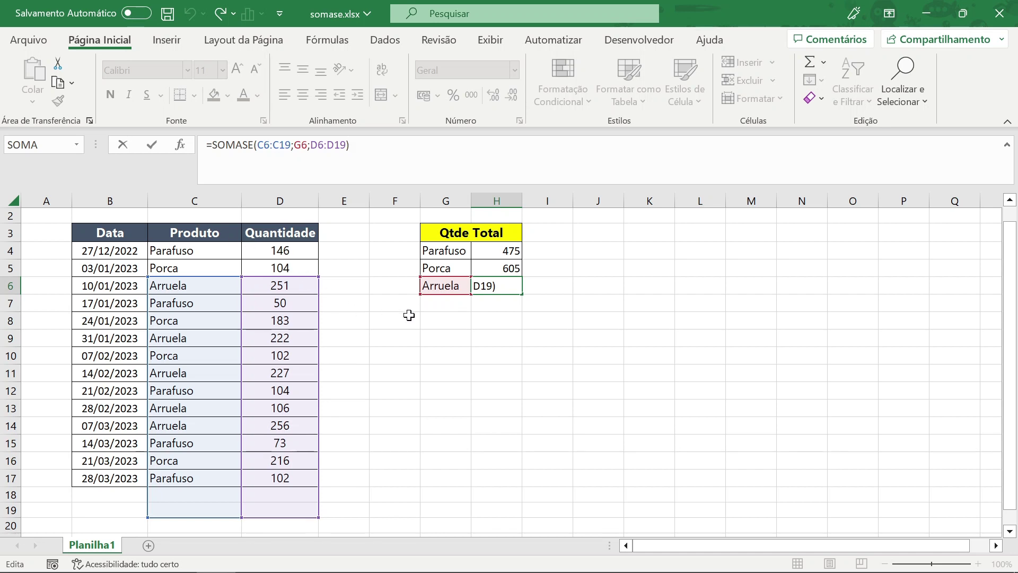
pyautogui.hotkey('ctrl', 'Return')
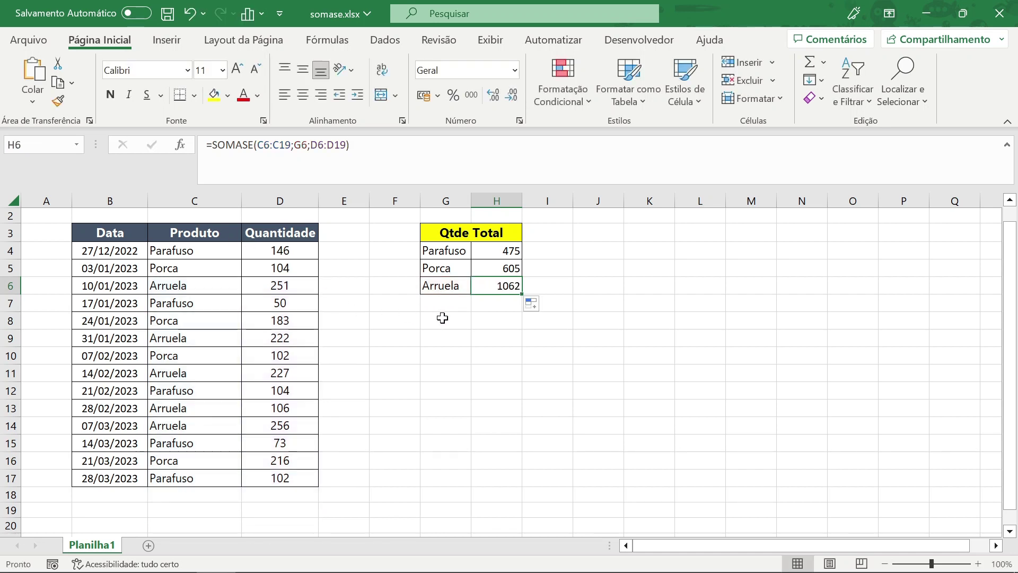
# Step: Replace the formula in H4 with a new SOMASE formula that takes the product range C4:C17 as its interval
pyautogui.click(487, 320)
pyautogui.click(475, 250)
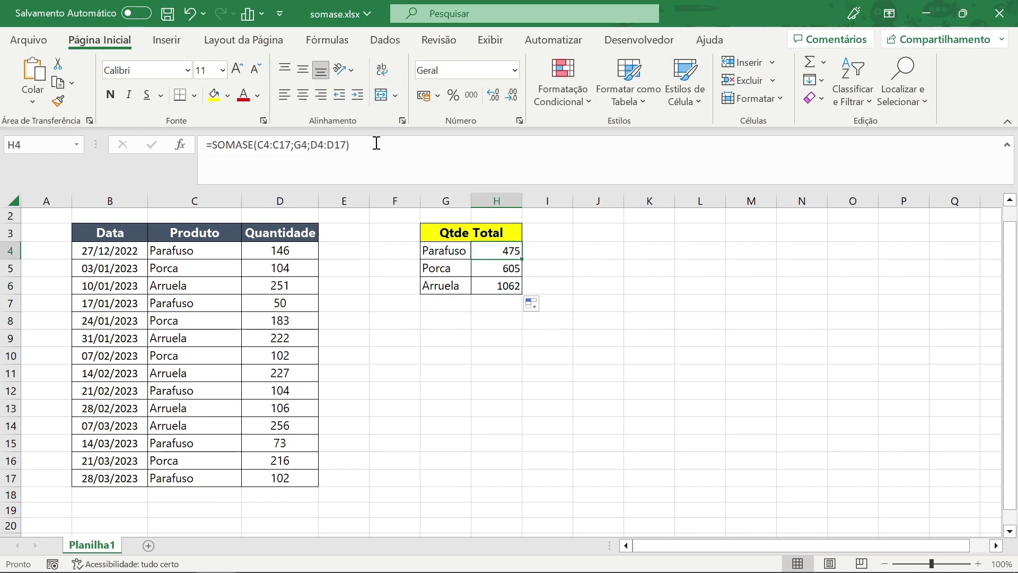
pyautogui.moveTo(375, 160); pyautogui.dragTo(183, 136)
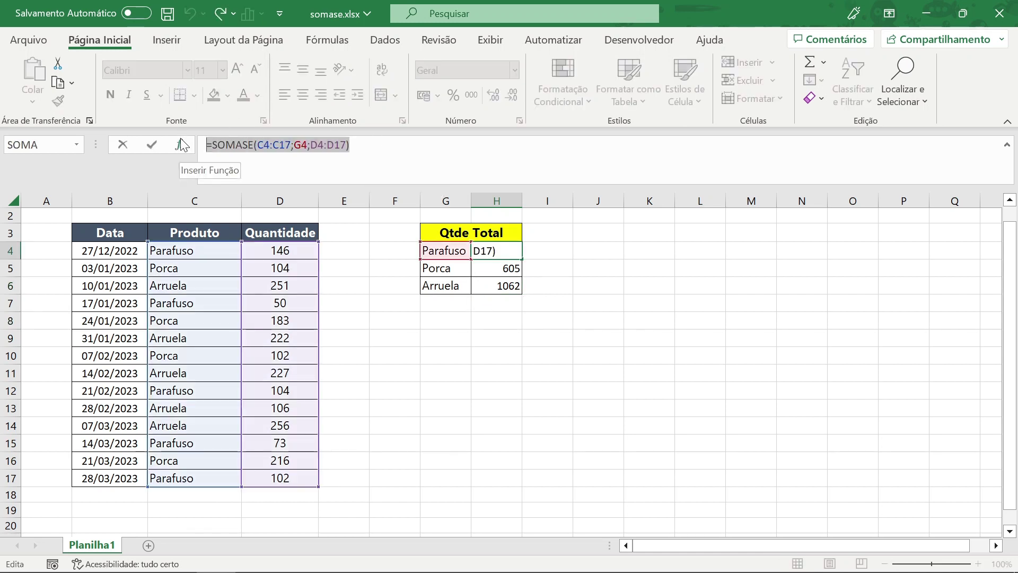
pyautogui.write('=somase')
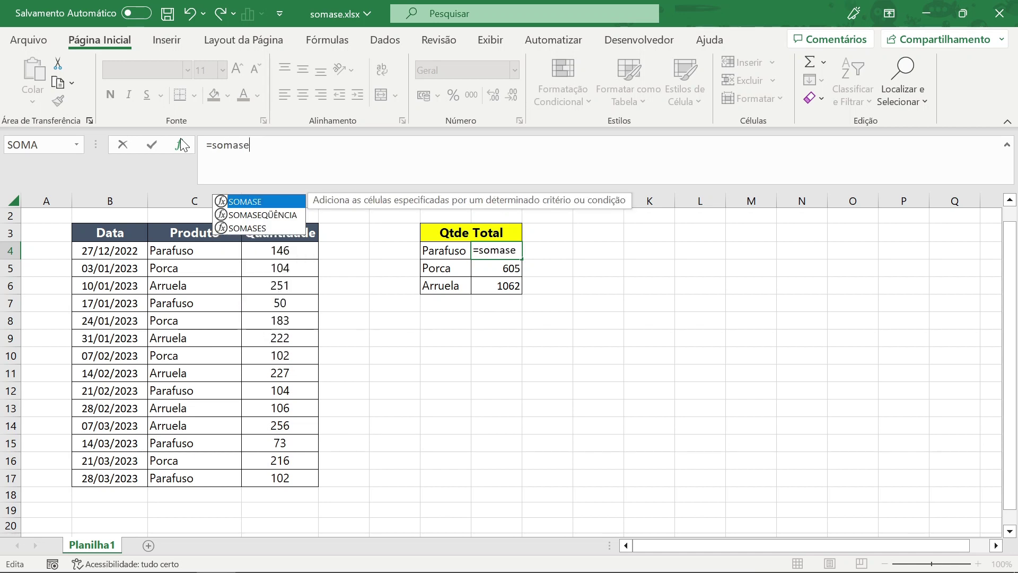
pyautogui.write('(')
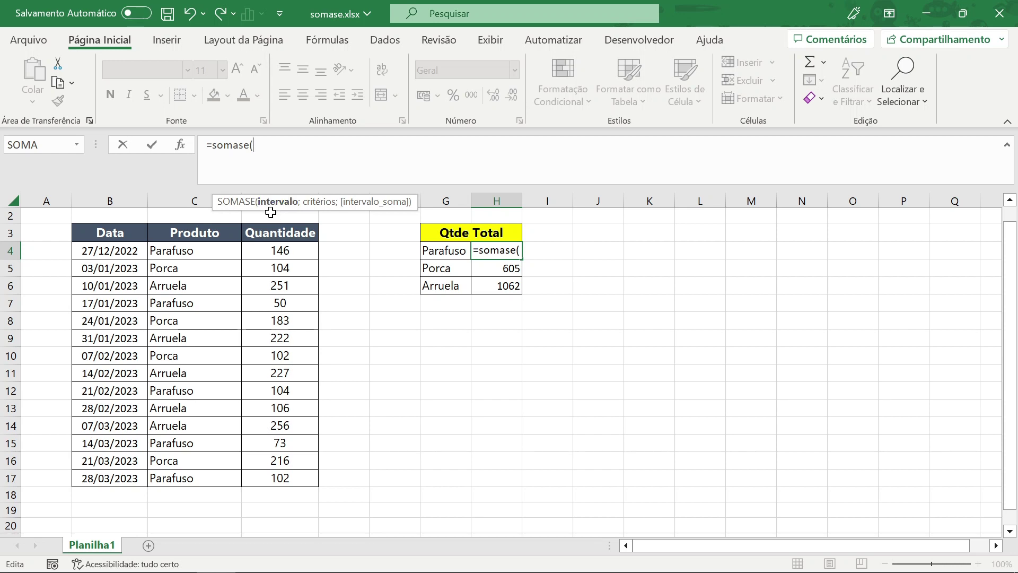
pyautogui.moveTo(215, 251); pyautogui.dragTo(199, 468)
pyautogui.keyDown('shift'); pyautogui.click(199, 477); pyautogui.keyUp('shift')
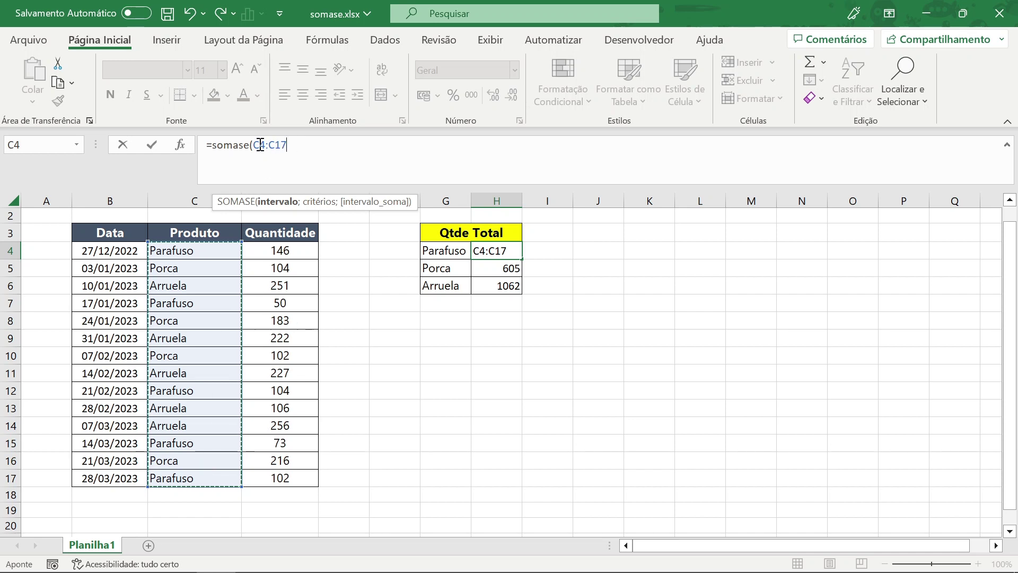
# Step: Cycle the interval reference through its locking variants and make it fully absolute as $C$4:$C$17
pyautogui.click(292, 151)
pyautogui.press('F4')
pyautogui.press('F4')
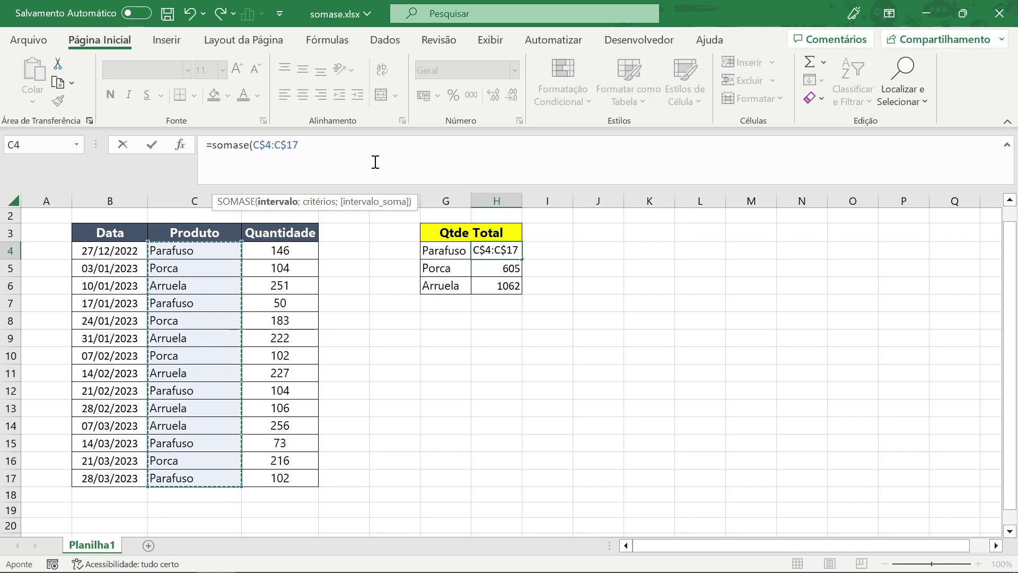
pyautogui.press('F4')
pyautogui.press('F4')
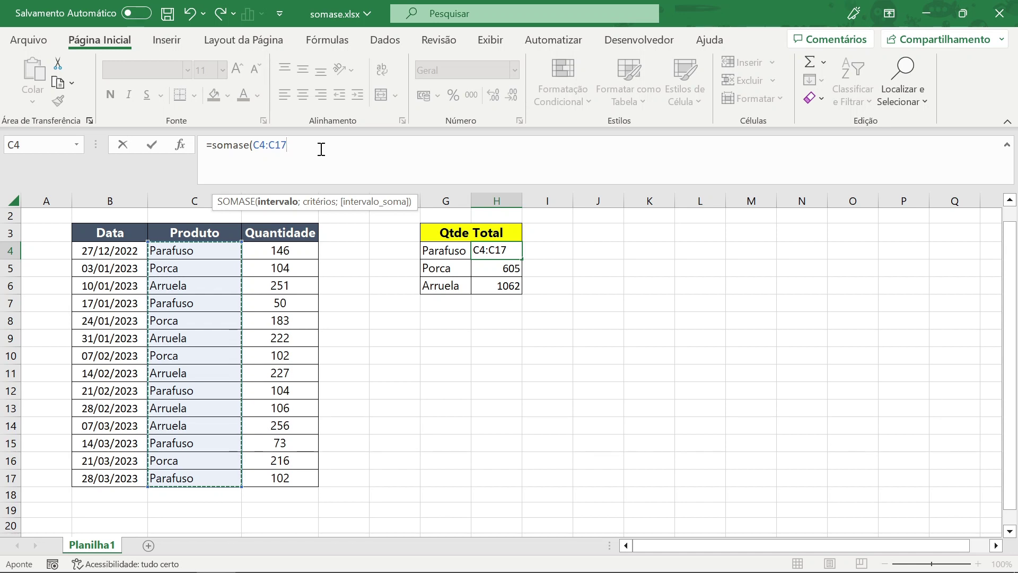
pyautogui.press('F4')
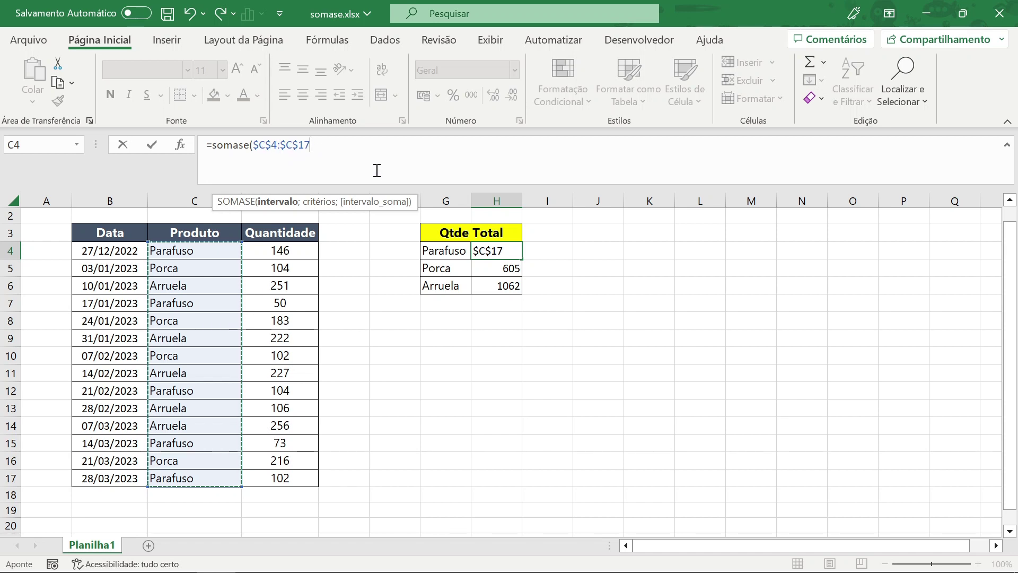
# Step: Set G4 as the criterion and the absolute range $D$4:$D$17 as the sum range, completing the SOMASE formula in H4
pyautogui.write(';')
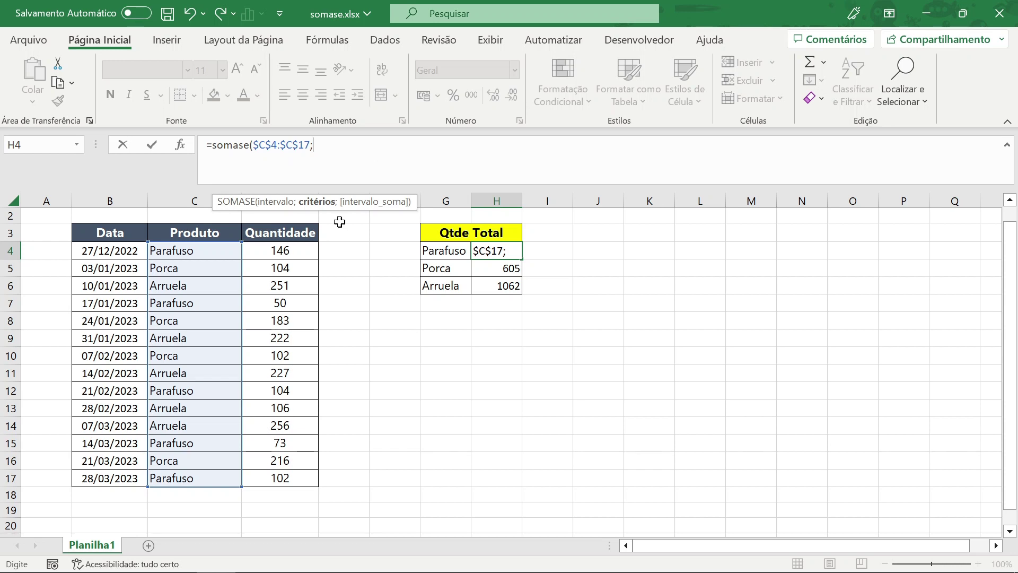
pyautogui.click(437, 252)
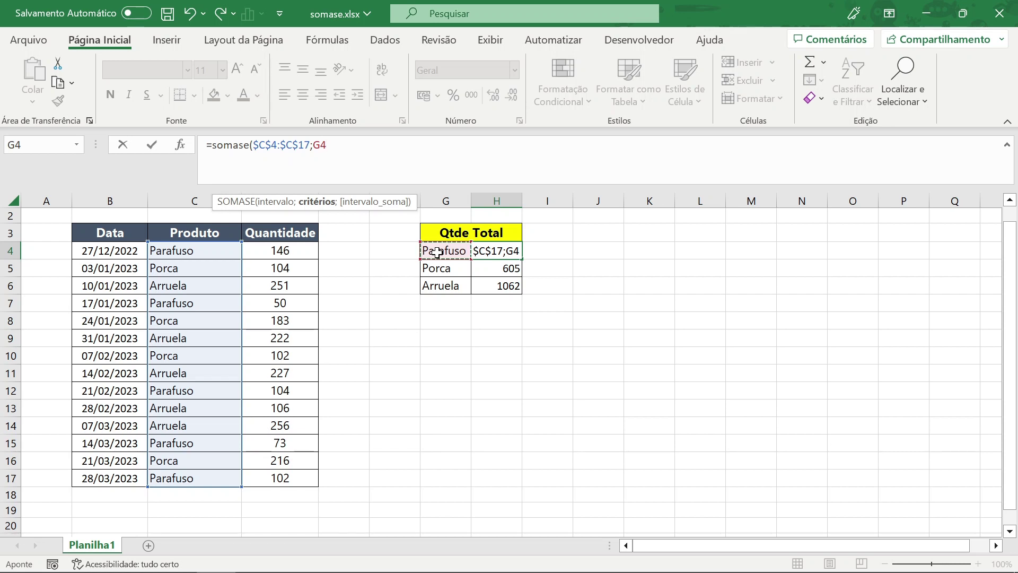
pyautogui.write(';')
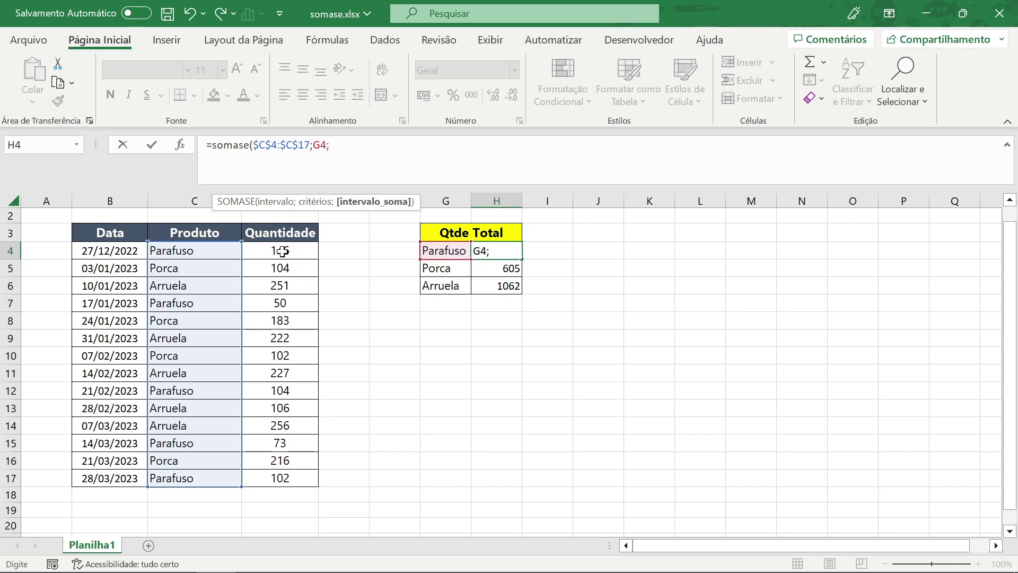
pyautogui.moveTo(283, 251); pyautogui.dragTo(290, 482)
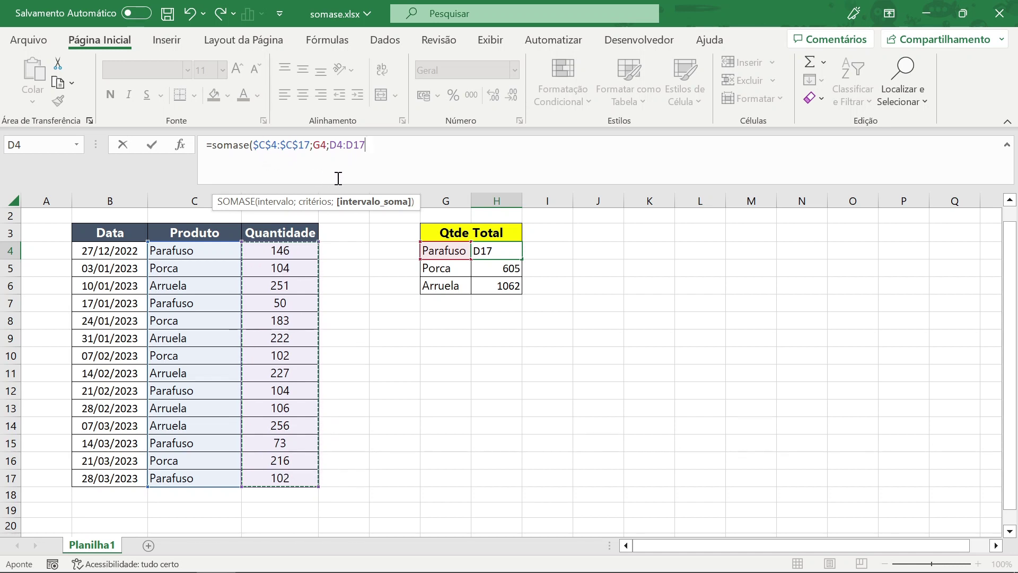
pyautogui.press('F4')
pyautogui.write(')')
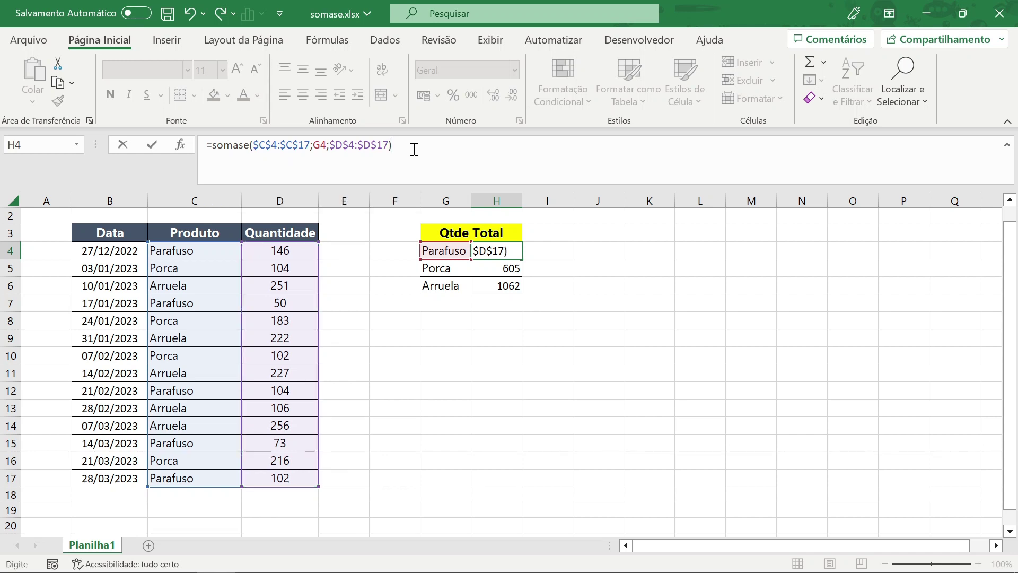
pyautogui.press('Return')
# Step: Fill the SOMASE formula with locked ranges from H4 down to H6
pyautogui.click(511, 254)
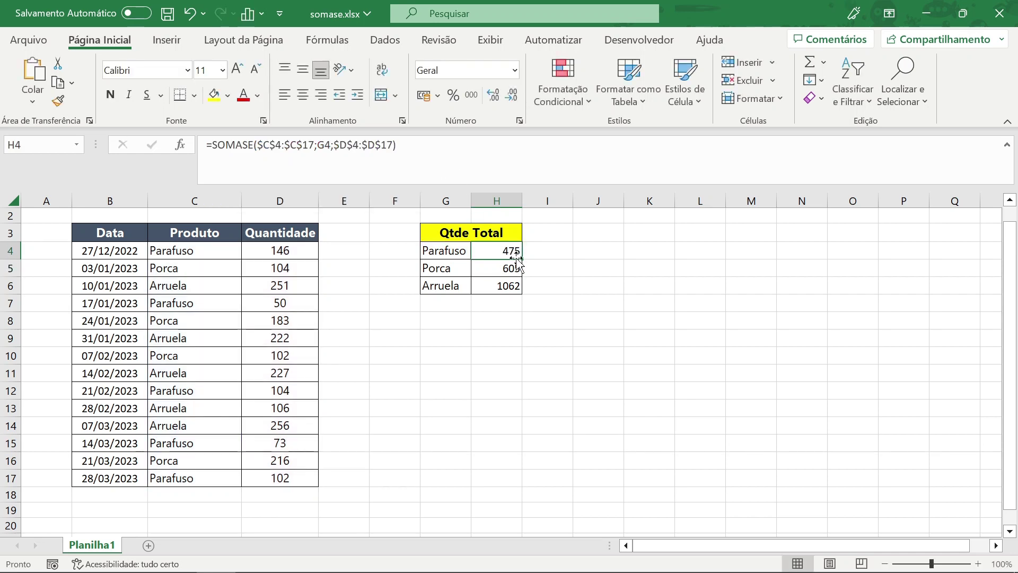
pyautogui.moveTo(519, 258); pyautogui.dragTo(524, 293)
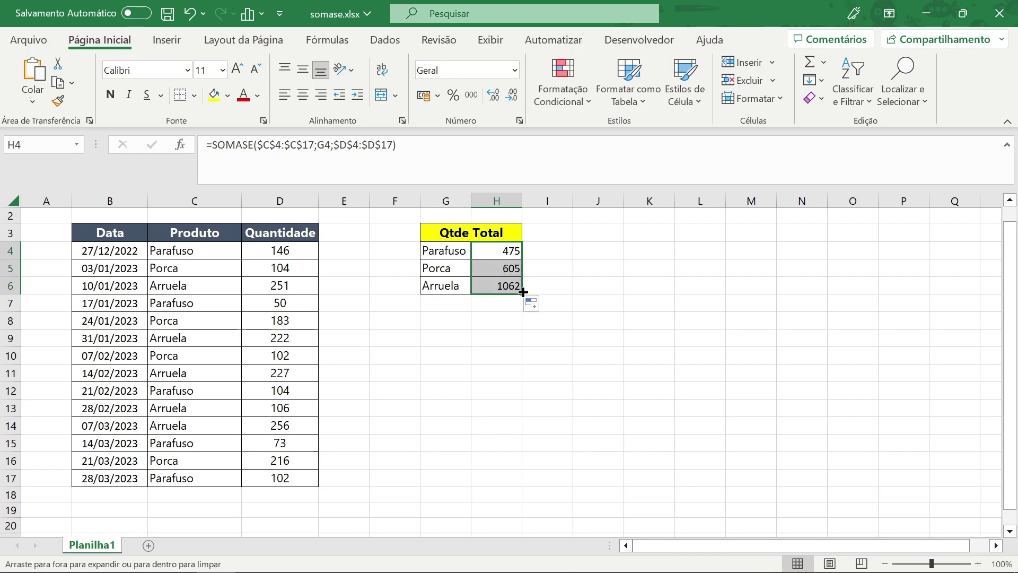
# Step: Check which ranges and criterion cells the copied SOMASE formulas in H5 and H6 refer to
pyautogui.click(510, 263)
pyautogui.click(439, 154)
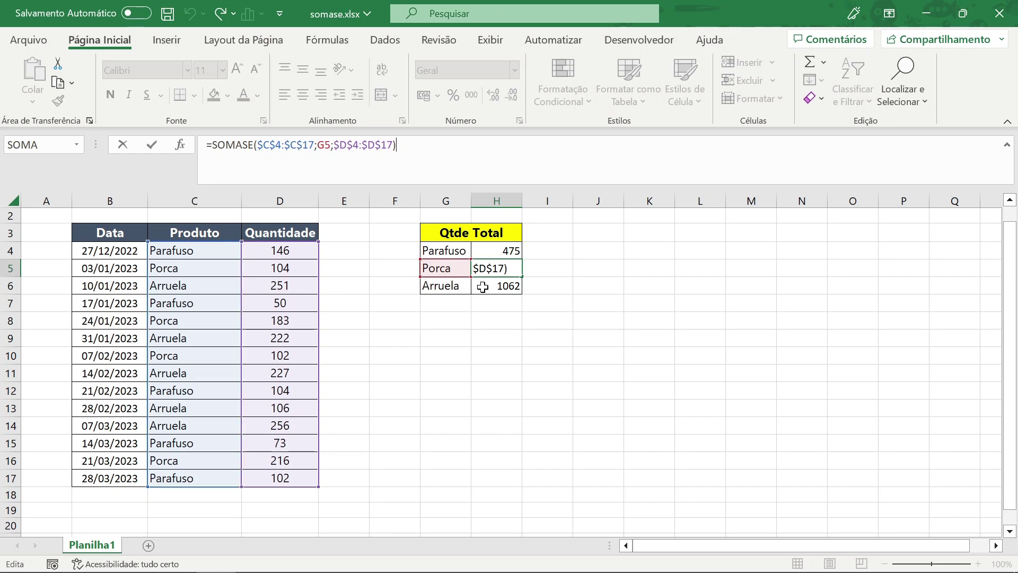
pyautogui.press('Return')
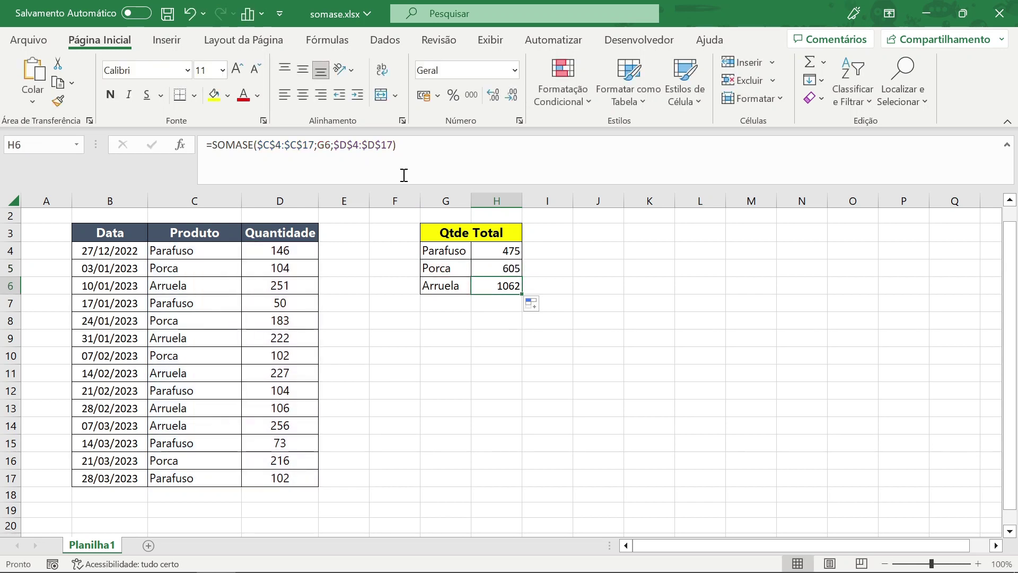
pyautogui.click(420, 144)
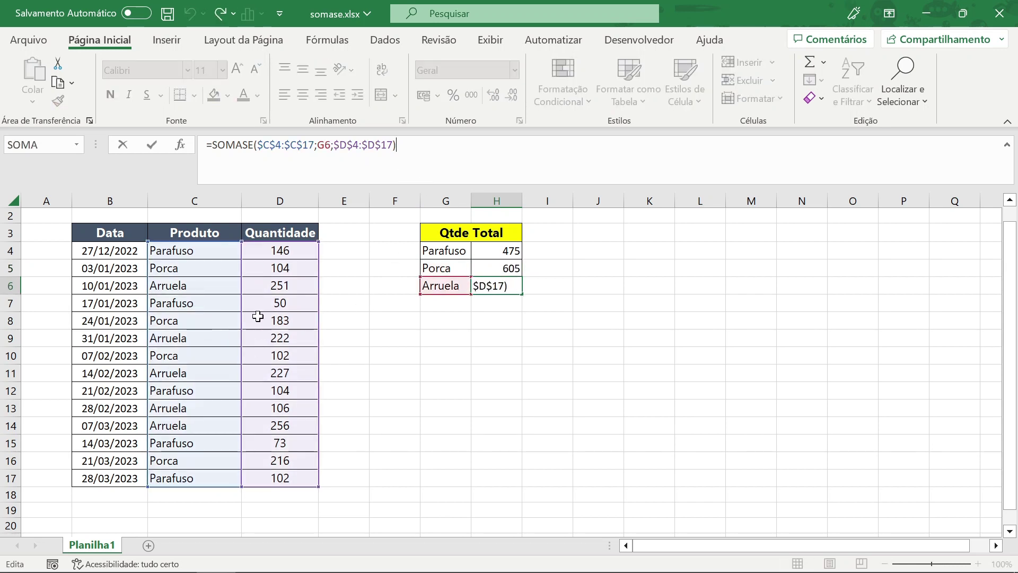
pyautogui.click(465, 387)
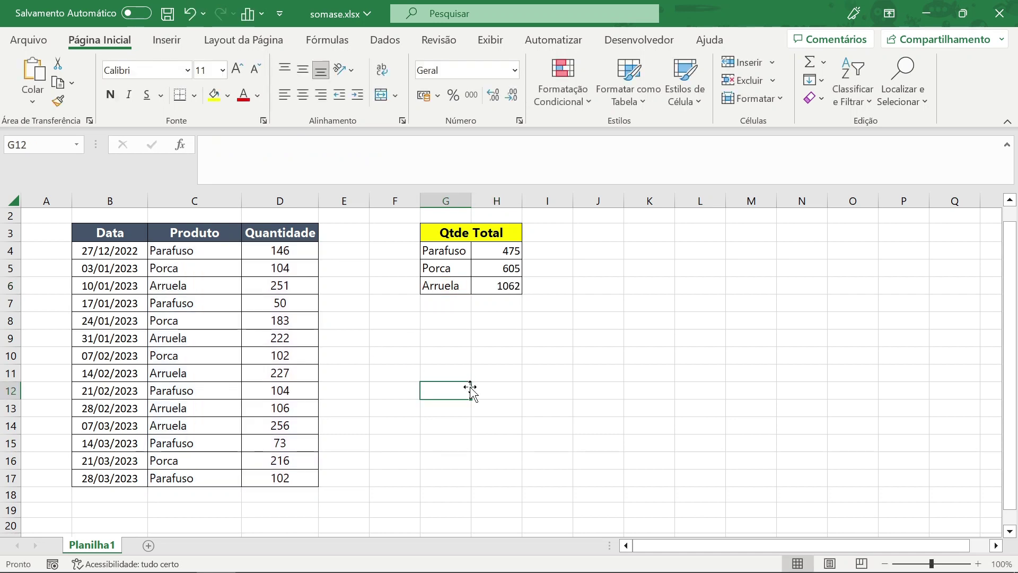